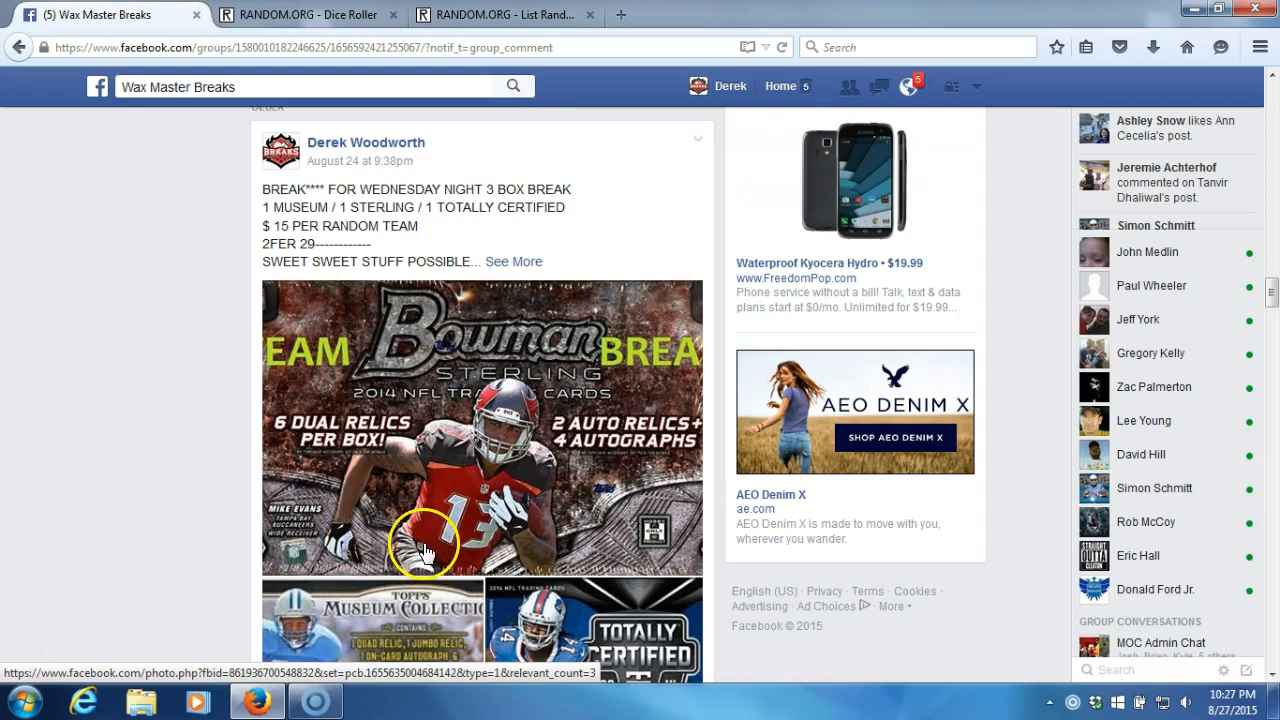
{"action": "scroll", "coordinate": [412, 548], "scroll_direction": "down", "scroll_amount": 3}
{"action": "scroll", "coordinate": [462, 467], "scroll_direction": "down", "scroll_amount": 1}
{"action": "type", "text": "LIVE......"}
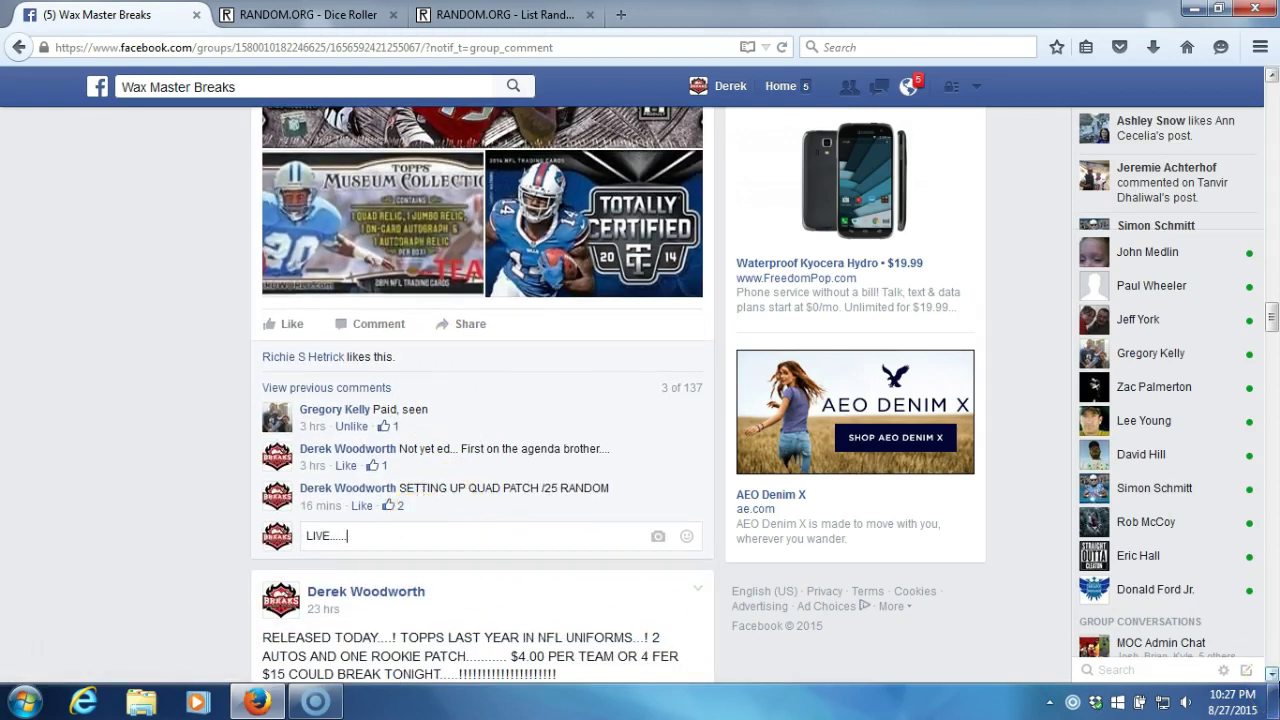
Post the "LIVE......" comment on the Wax Master Breaks group post
{"action": "key", "text": "Return"}
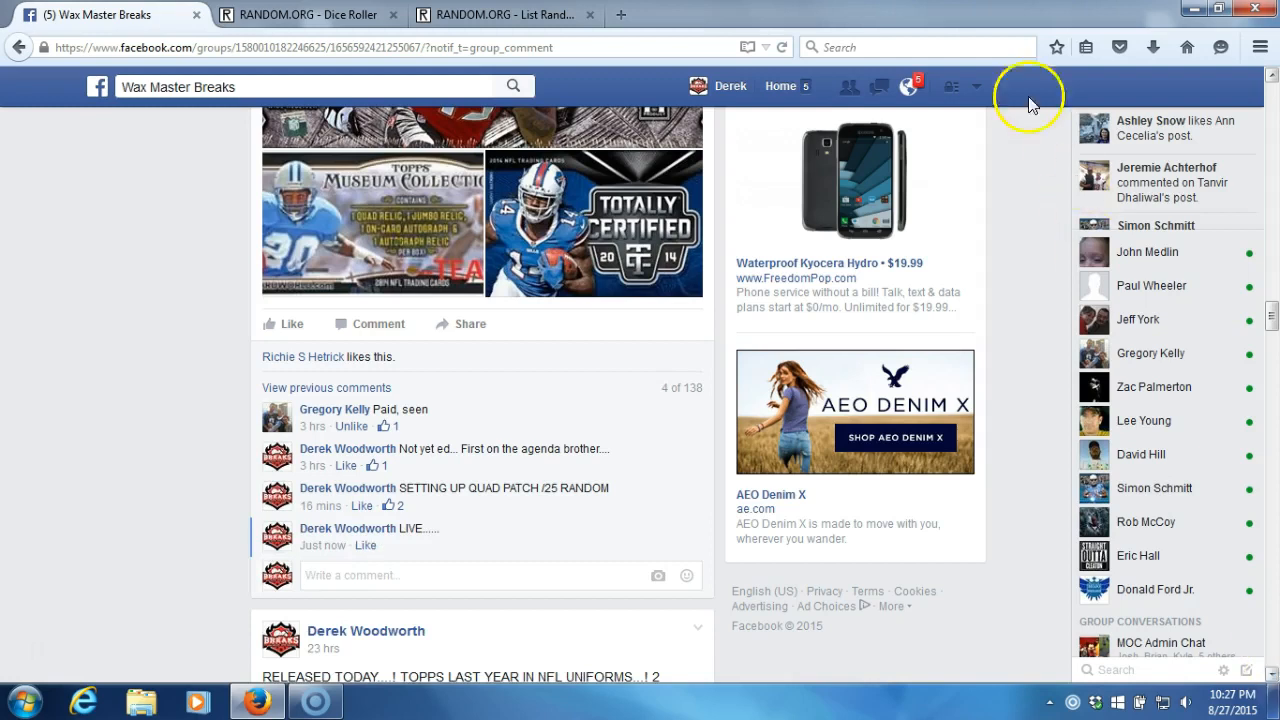
Roll the two dice on the Dice Roller, then switch to the List Randomizer with the four names
{"action": "left_click", "coordinate": [320, 14]}
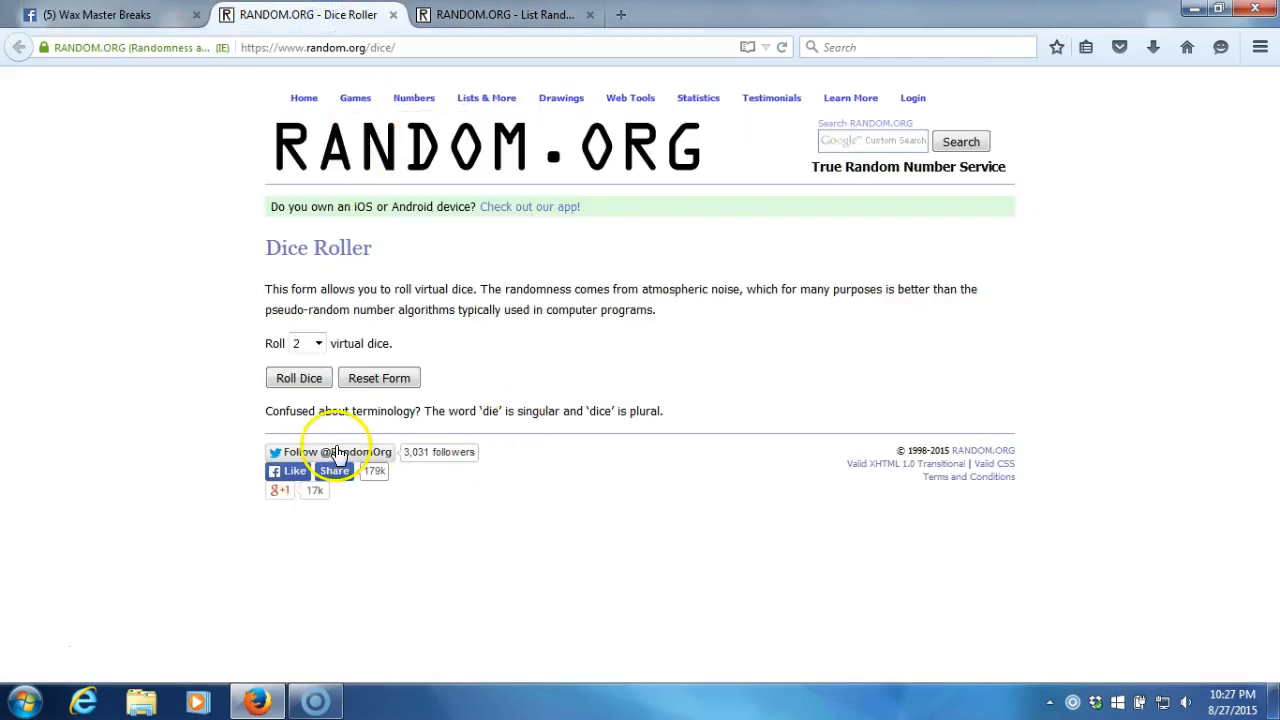
{"action": "left_click", "coordinate": [318, 385]}
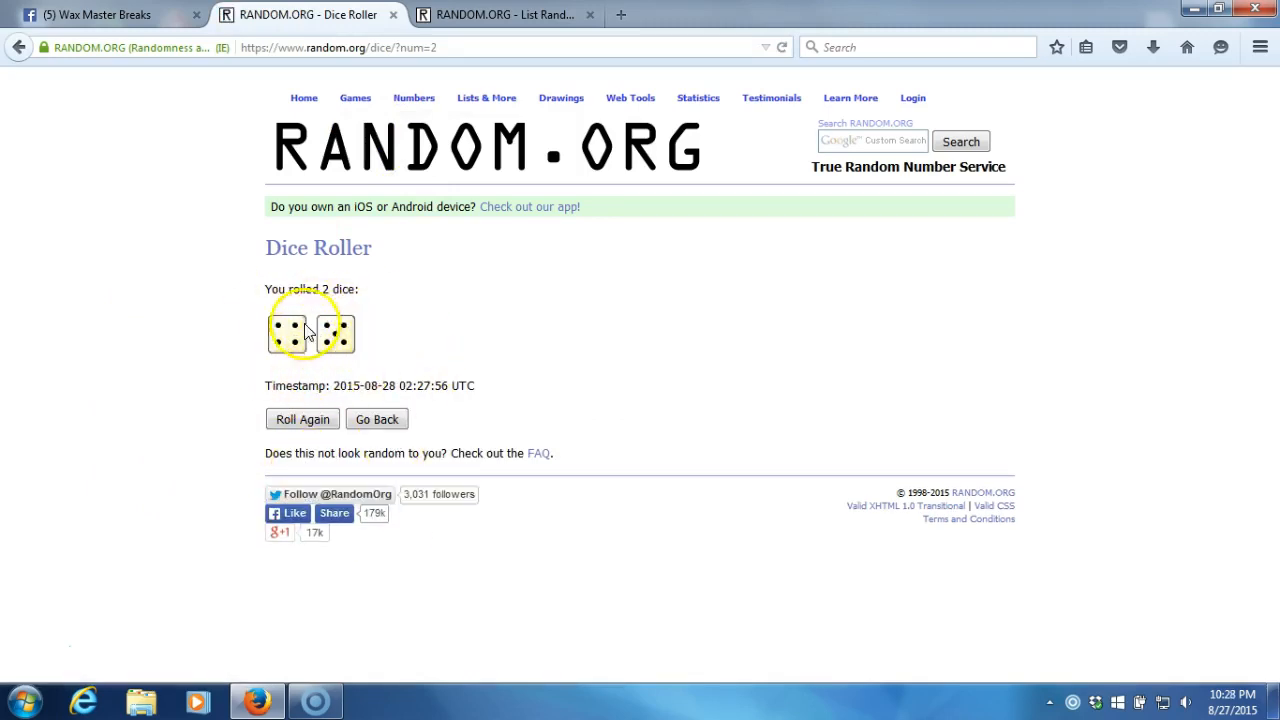
{"action": "left_click", "coordinate": [500, 14]}
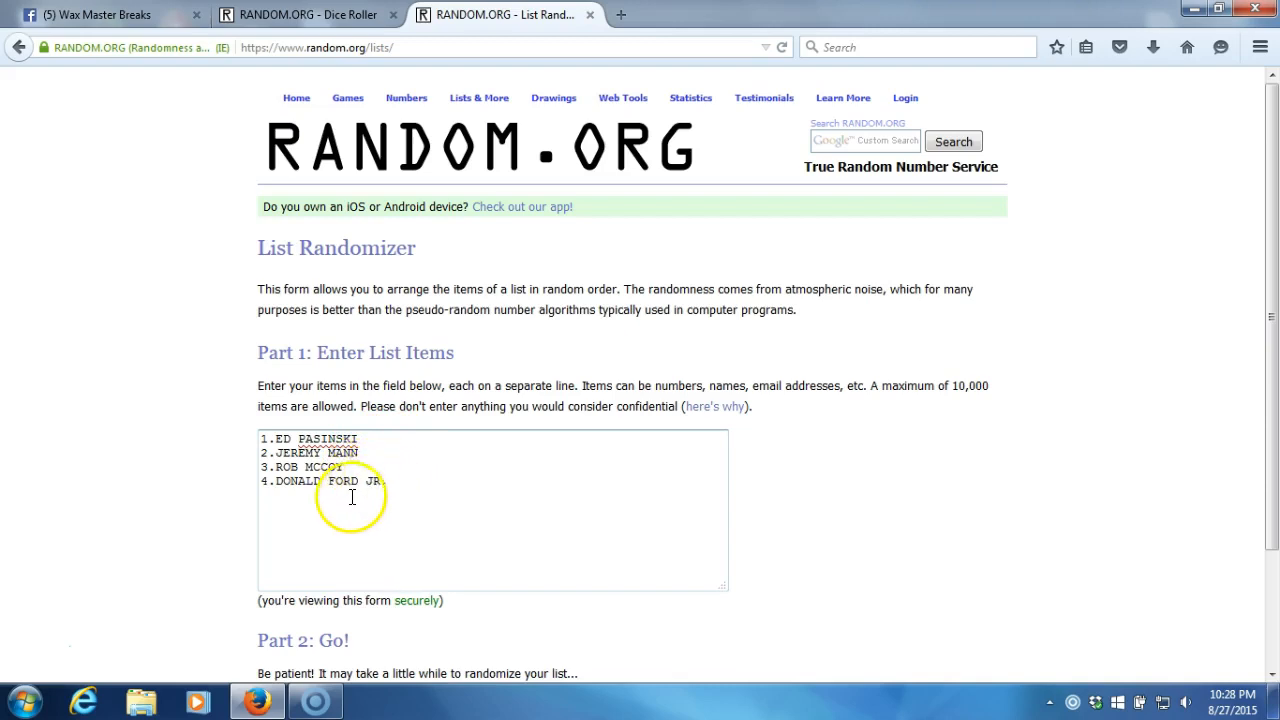
Check the date/time and dice result, then randomize the four-name list for the first time
{"action": "left_click", "coordinate": [1268, 340]}
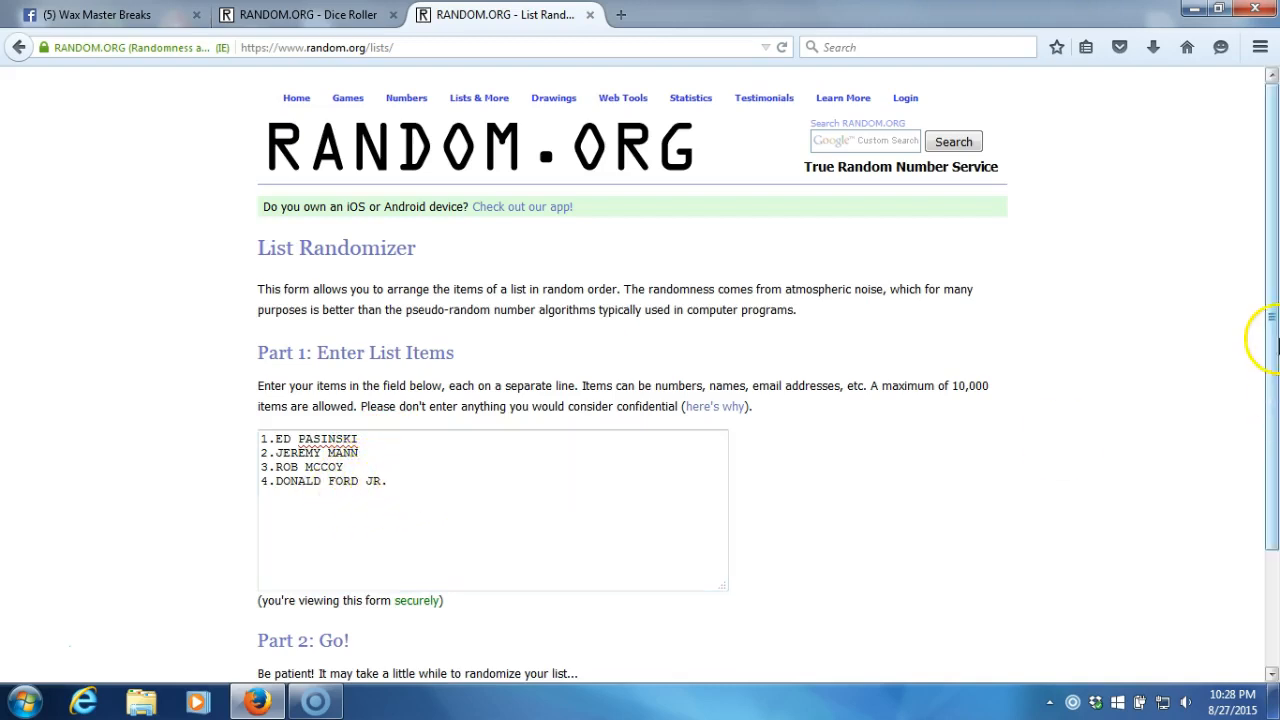
{"action": "left_click_drag", "start_coordinate": [1271, 345], "coordinate": [1271, 380]}
{"action": "left_click", "coordinate": [1233, 700]}
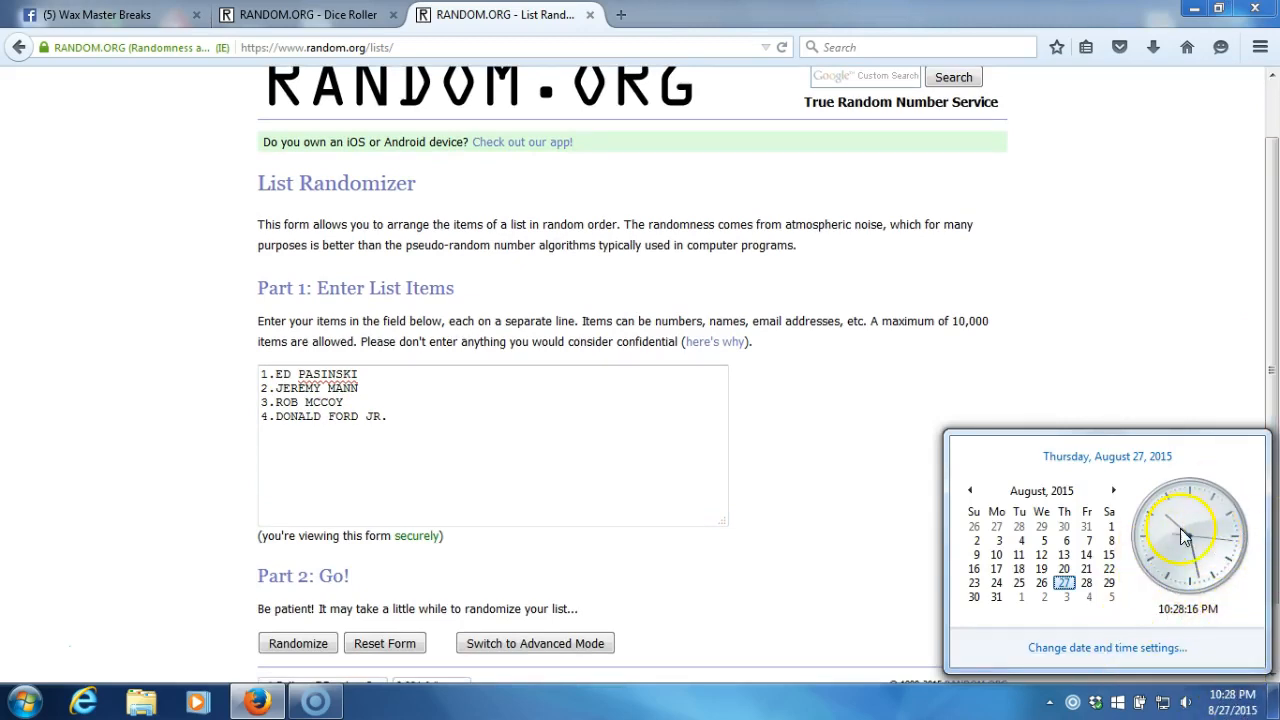
{"action": "left_click", "coordinate": [828, 602]}
{"action": "scroll", "coordinate": [808, 610], "scroll_direction": "down", "scroll_amount": 2}
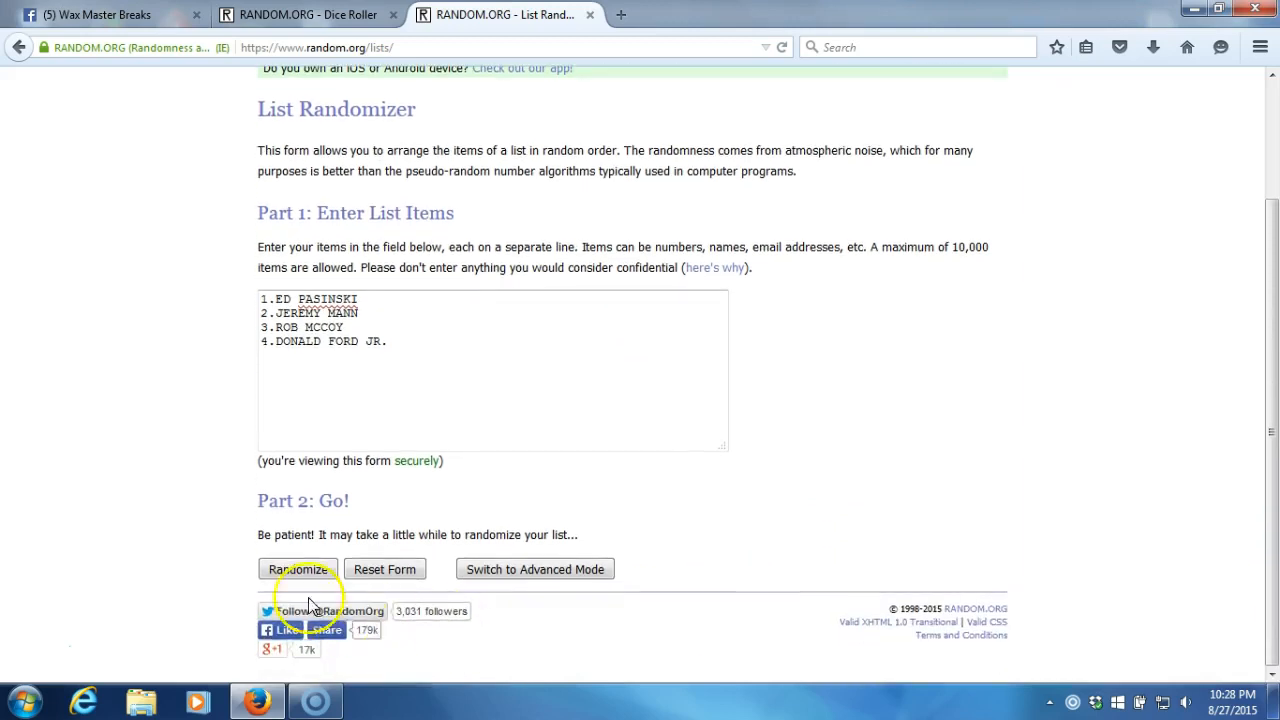
{"action": "left_click", "coordinate": [308, 14]}
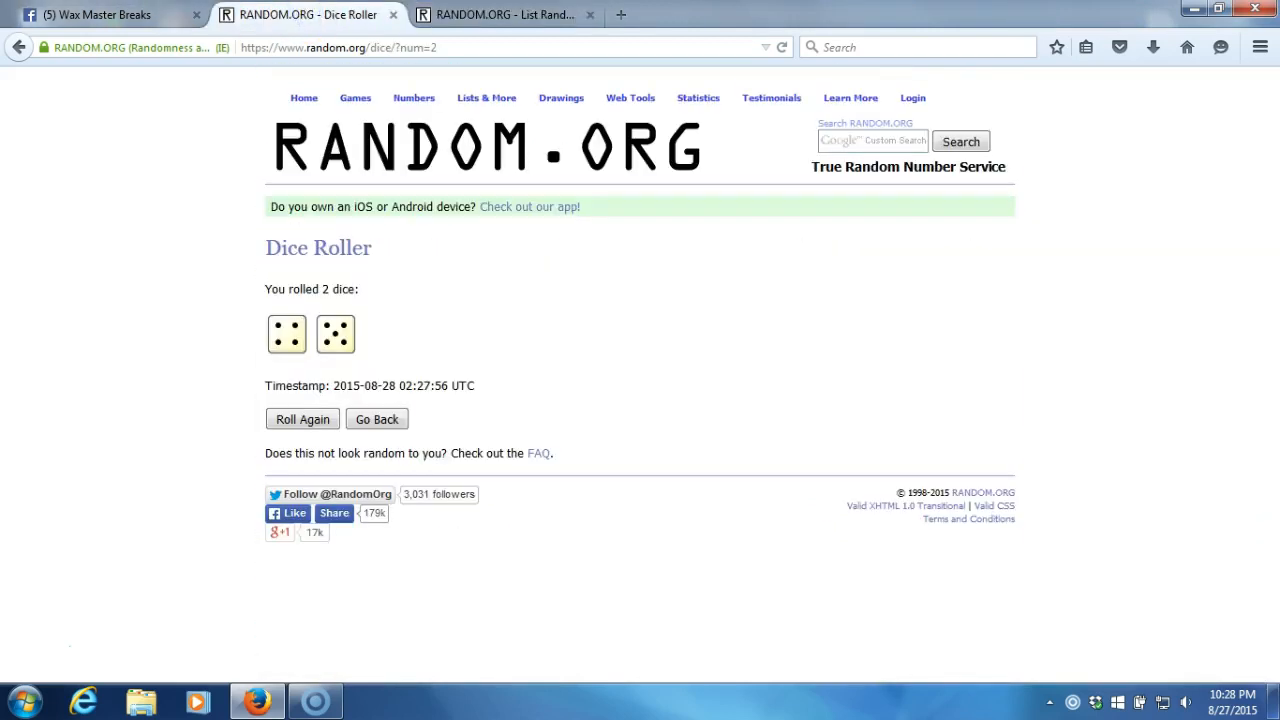
{"action": "left_click", "coordinate": [487, 14]}
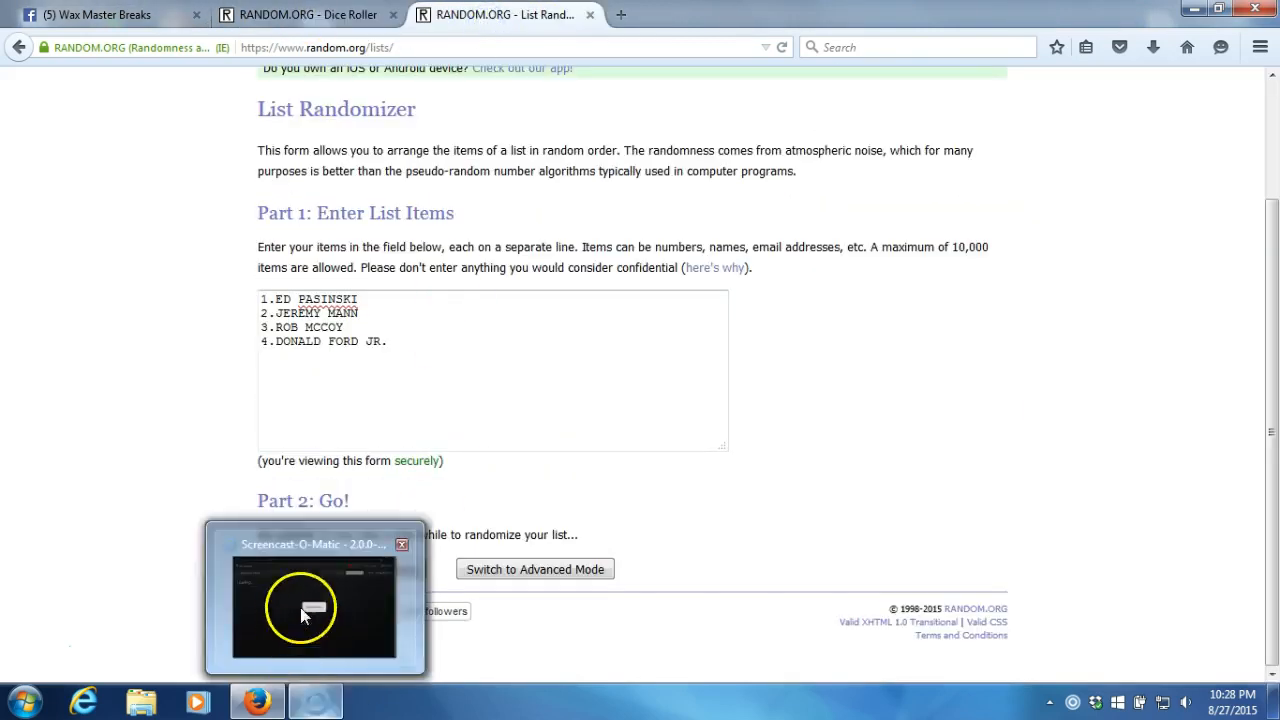
{"action": "left_click", "coordinate": [298, 569]}
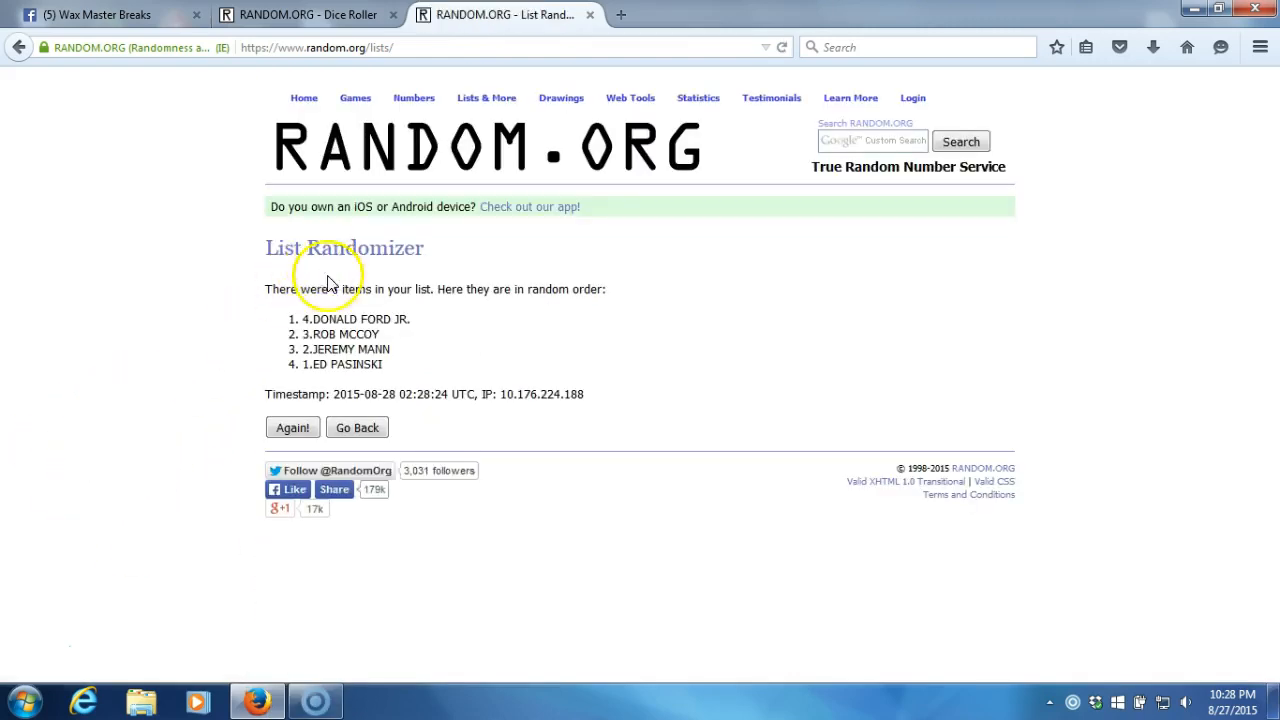
Reshuffle the list with Again! until it reports being randomized 8 times
{"action": "left_click", "coordinate": [293, 428]}
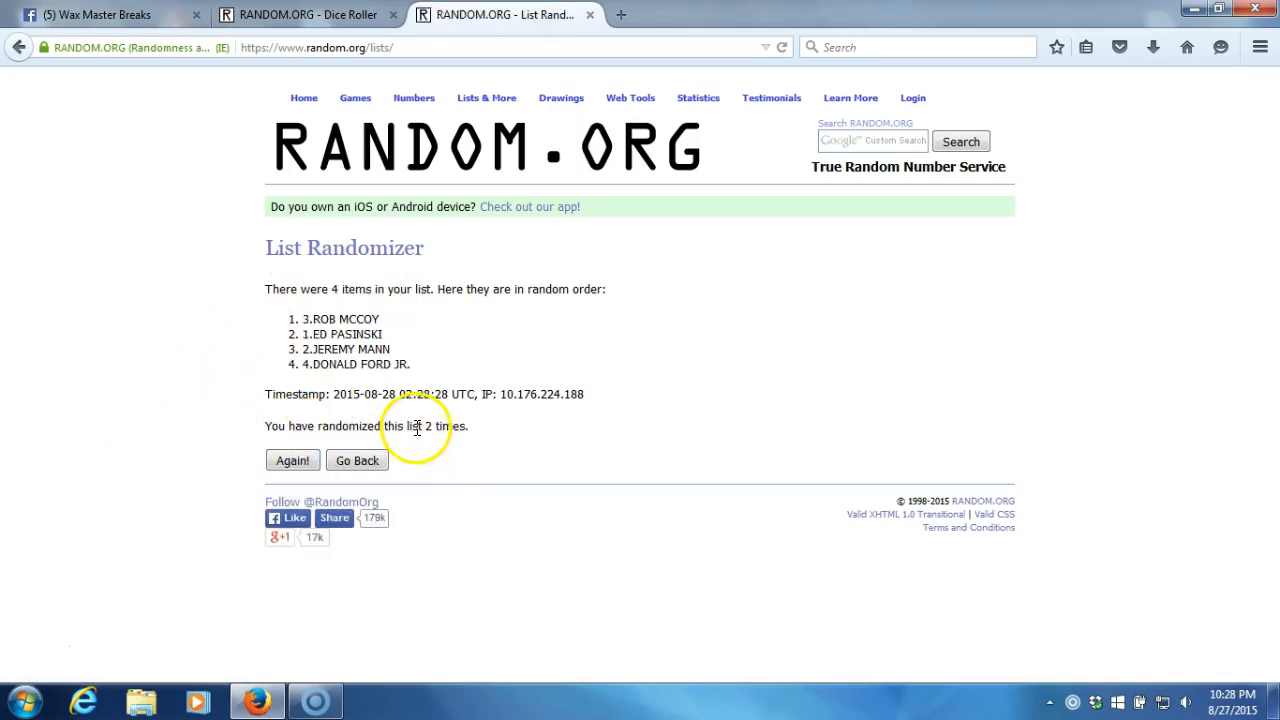
{"action": "left_click_drag", "start_coordinate": [410, 426], "coordinate": [468, 426]}
{"action": "left_click", "coordinate": [293, 460]}
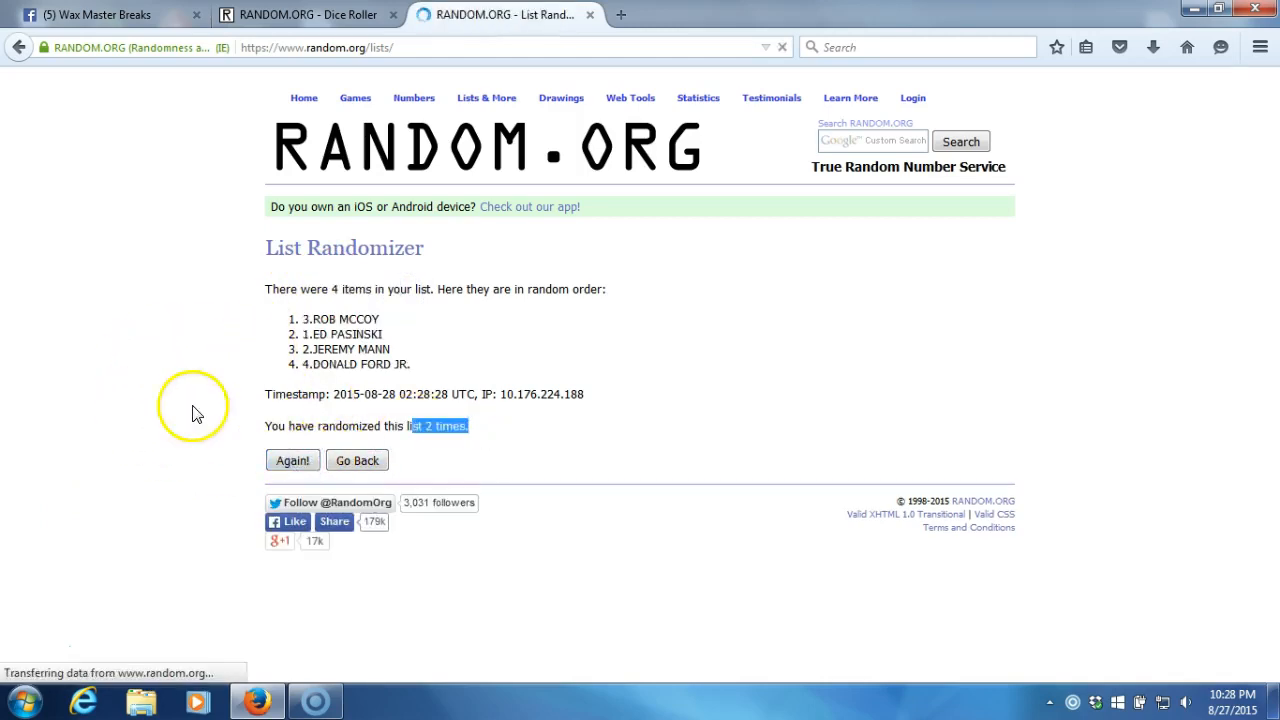
{"action": "left_click", "coordinate": [293, 460]}
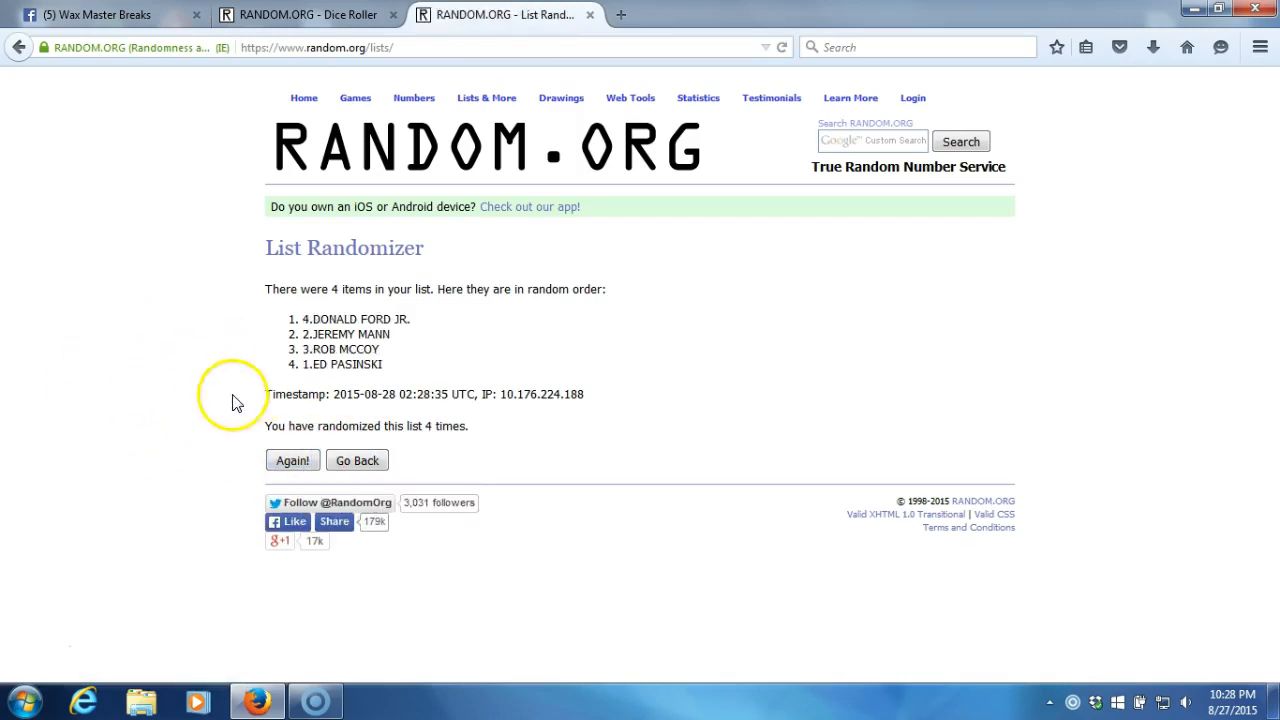
{"action": "left_click", "coordinate": [283, 460]}
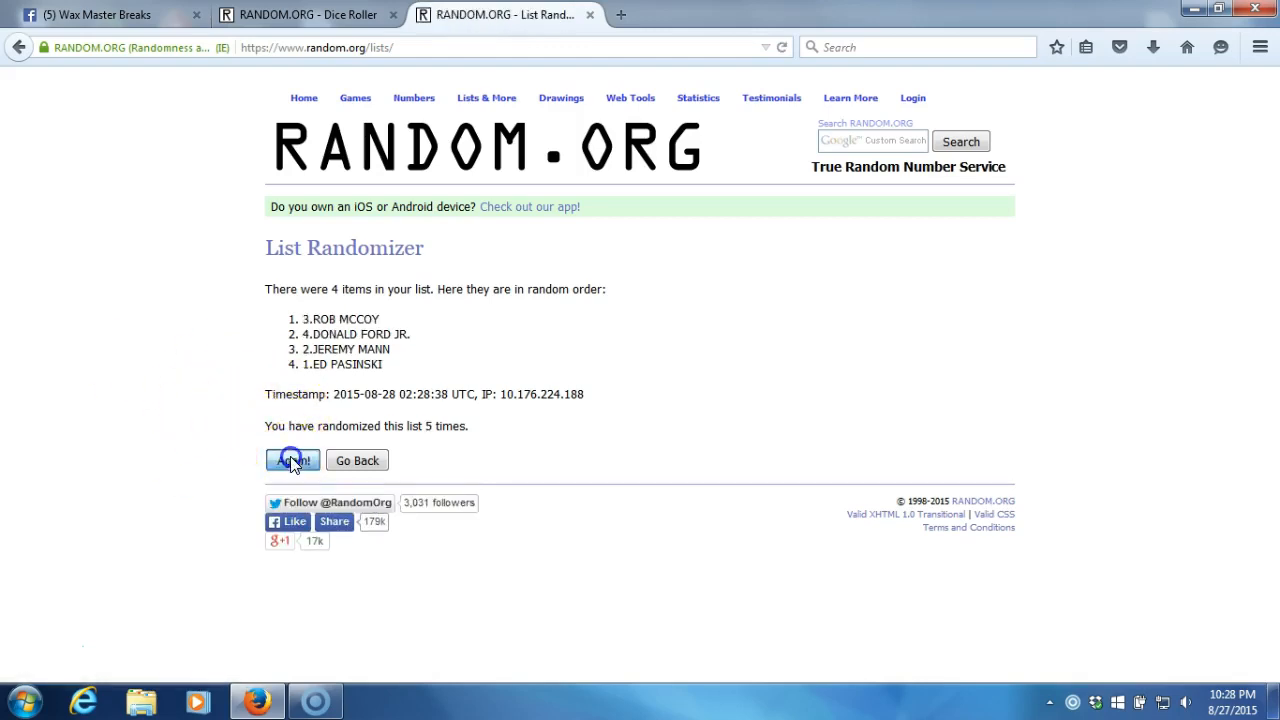
{"action": "left_click", "coordinate": [290, 461]}
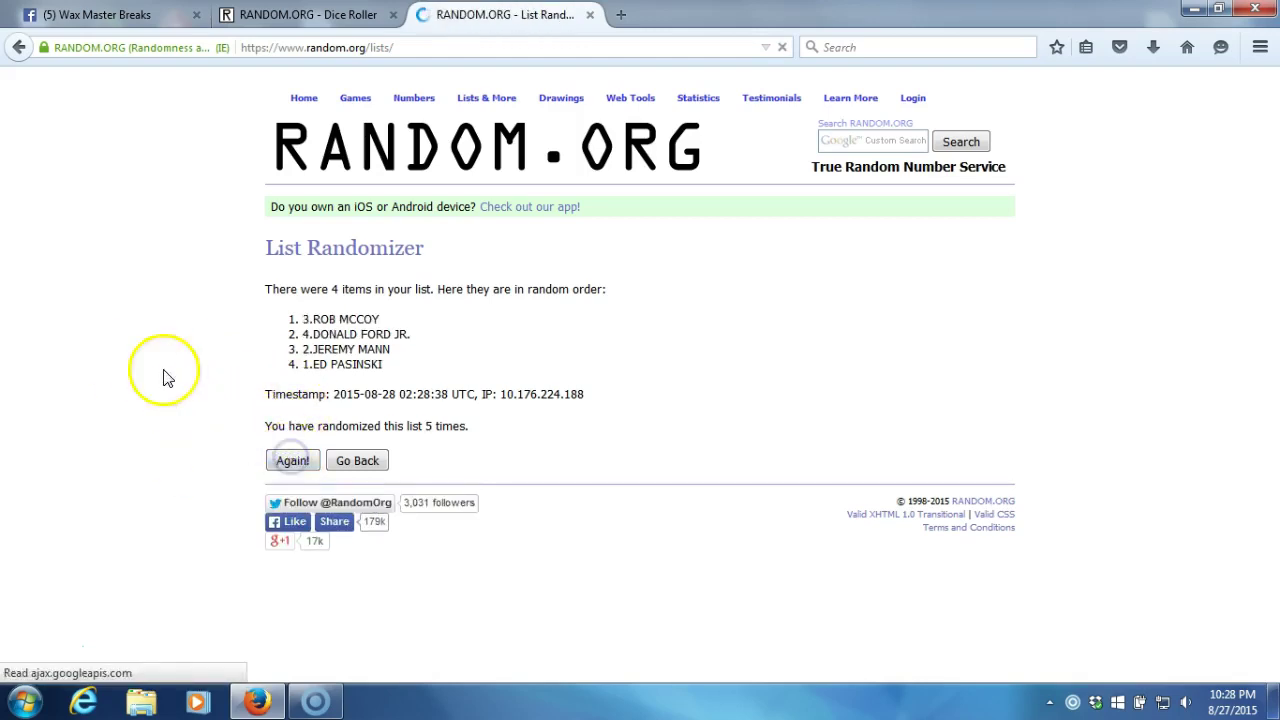
{"action": "left_click", "coordinate": [291, 461]}
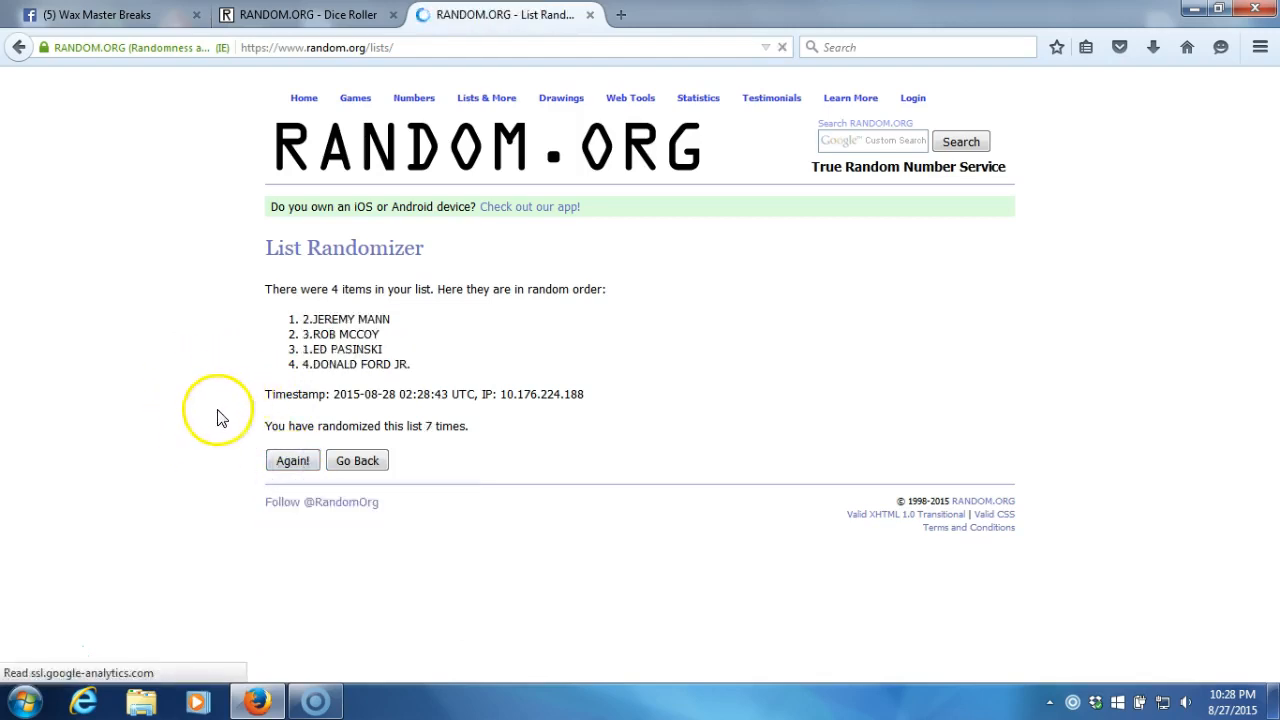
{"action": "left_click", "coordinate": [291, 461]}
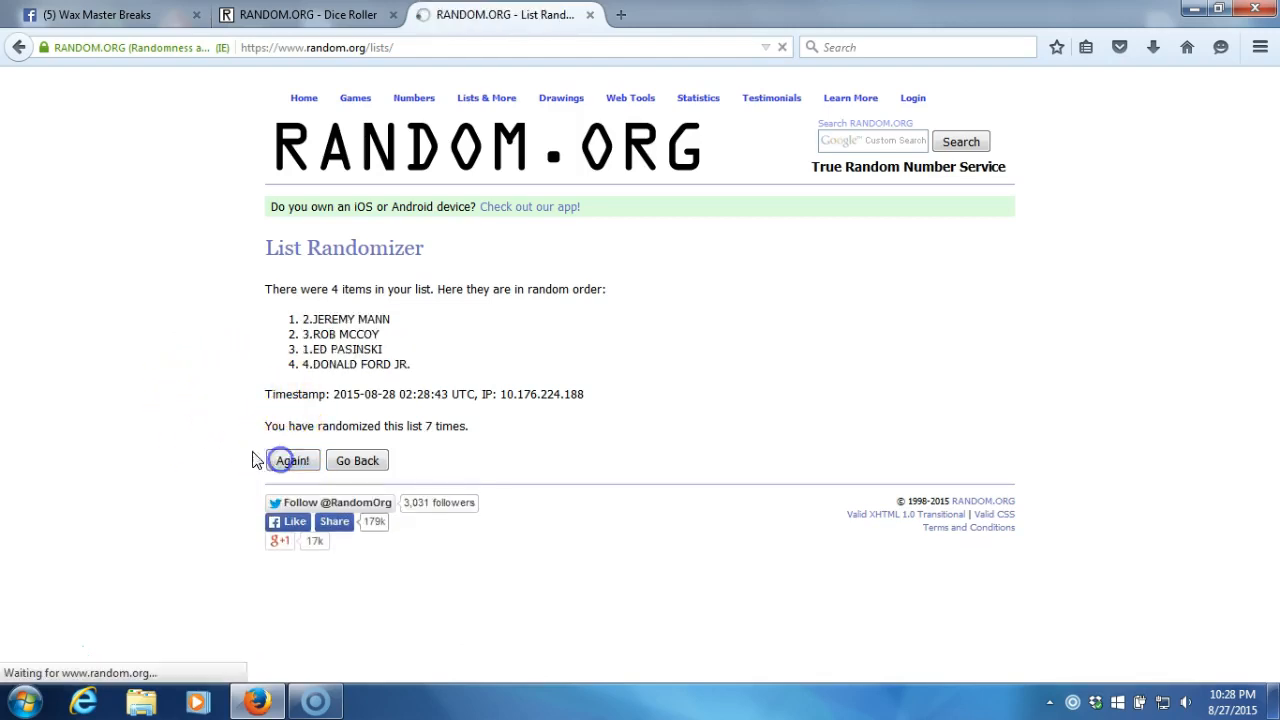
{"action": "left_click", "coordinate": [293, 319]}
{"action": "left_click_drag", "start_coordinate": [293, 319], "coordinate": [410, 333]}
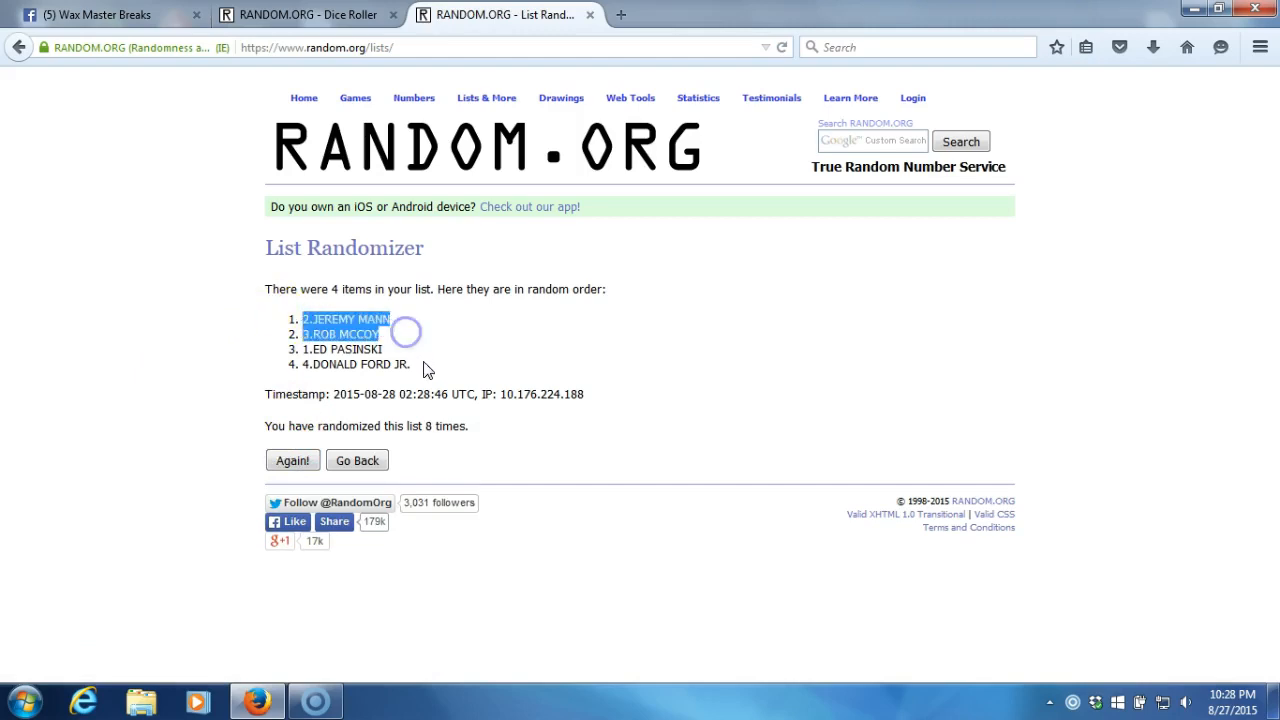
{"action": "left_click", "coordinate": [404, 364]}
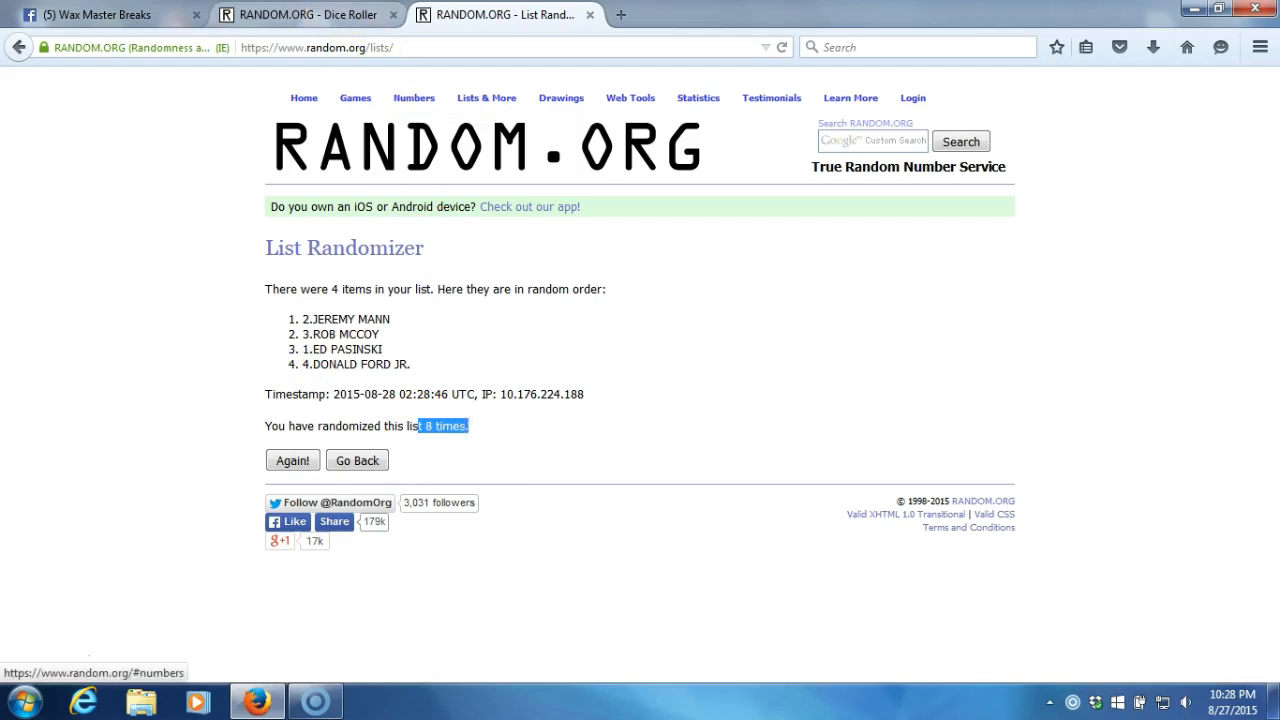
{"action": "left_click", "coordinate": [308, 14]}
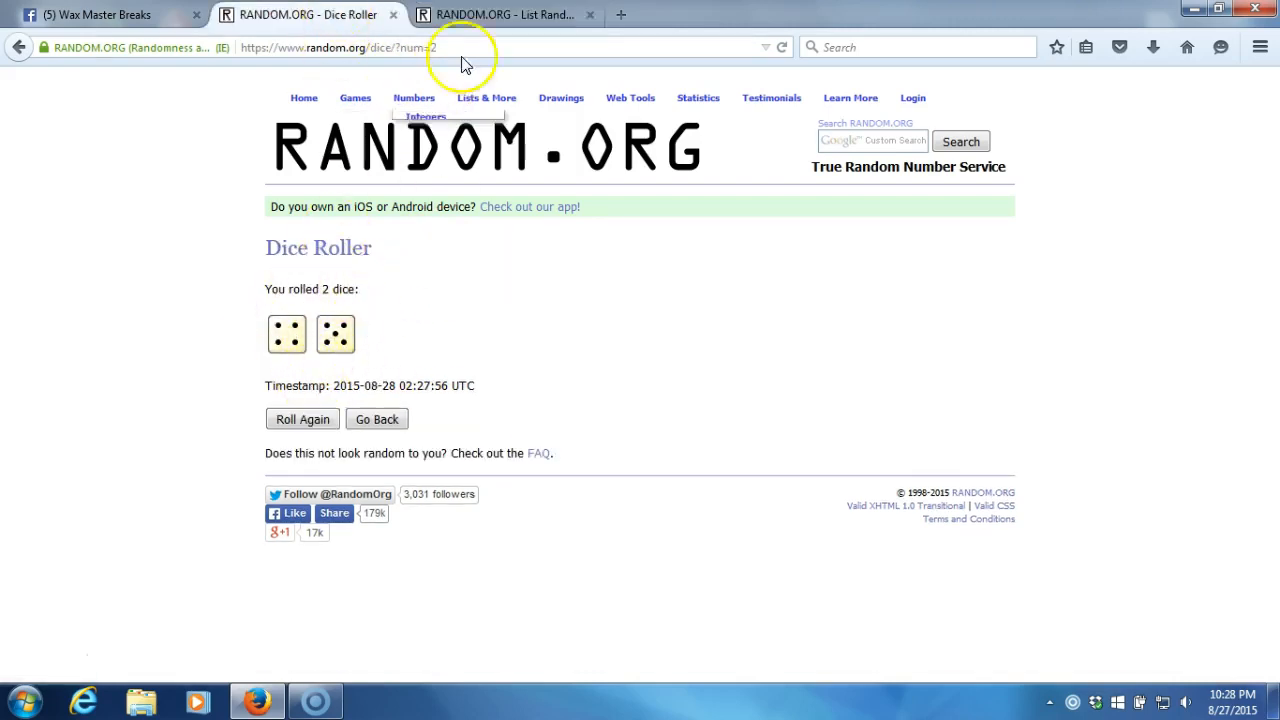
{"action": "left_click", "coordinate": [500, 14]}
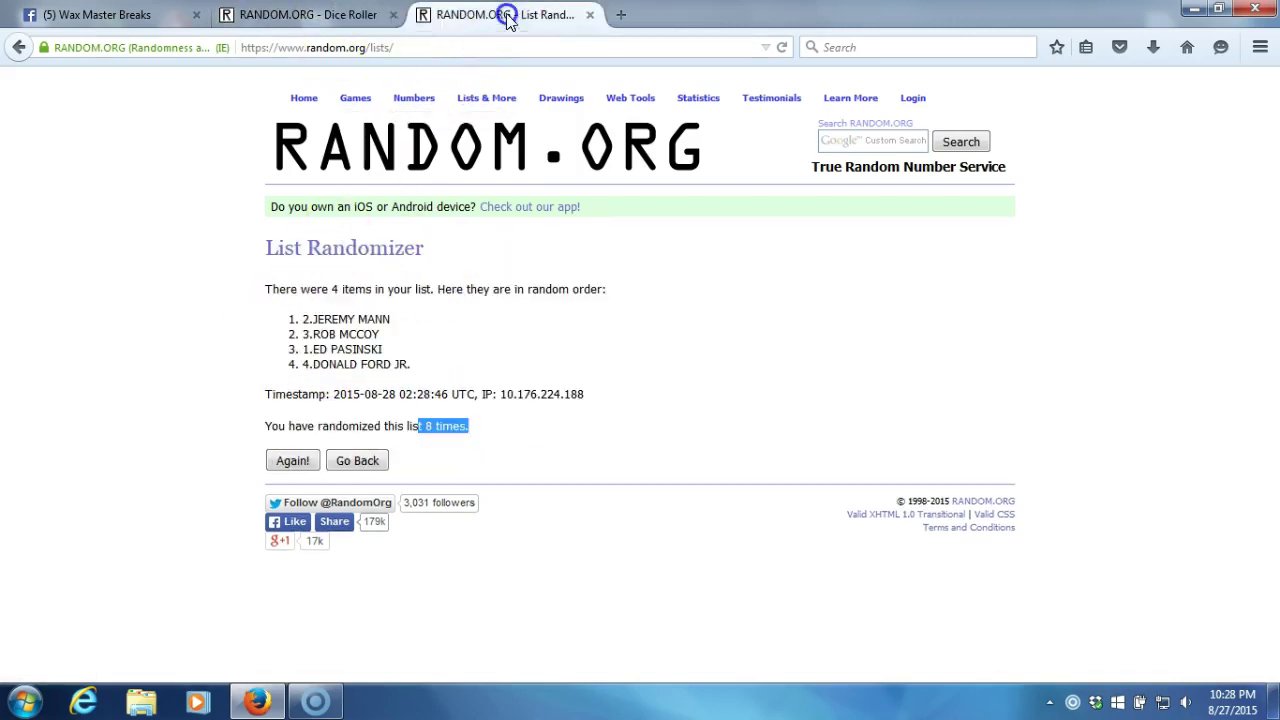
{"action": "left_click", "coordinate": [1233, 700]}
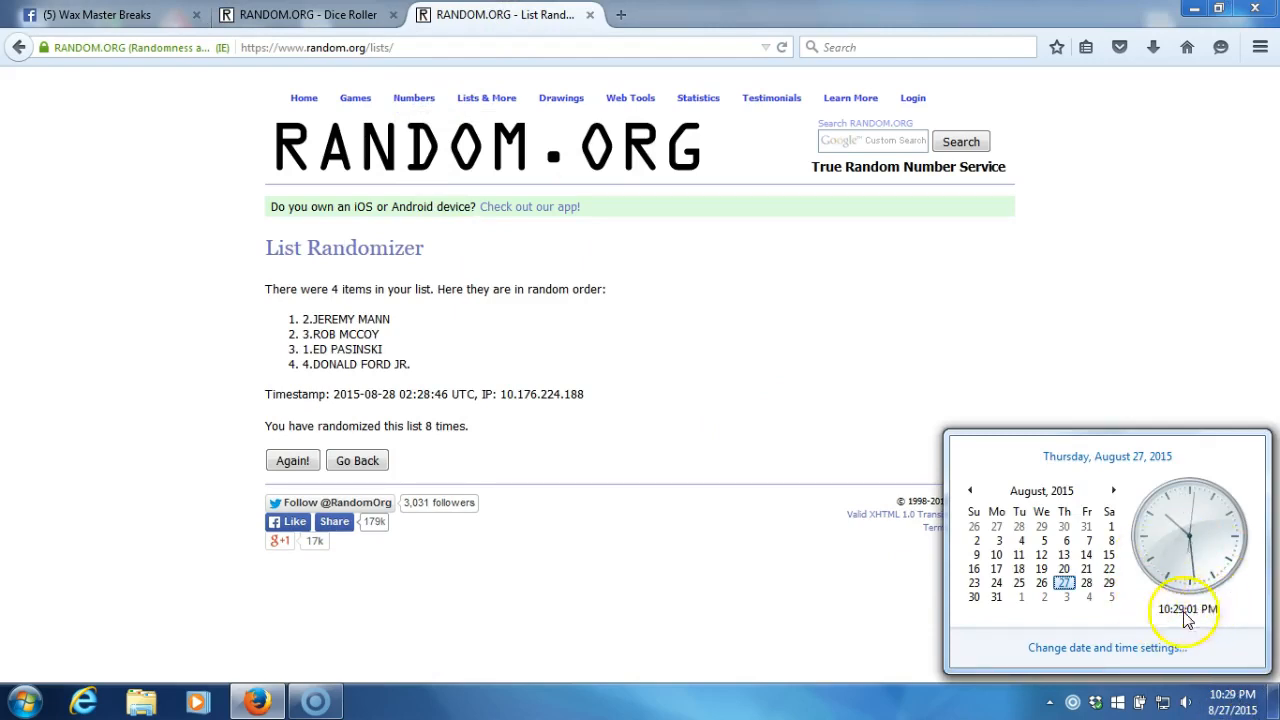
{"action": "left_click", "coordinate": [740, 445]}
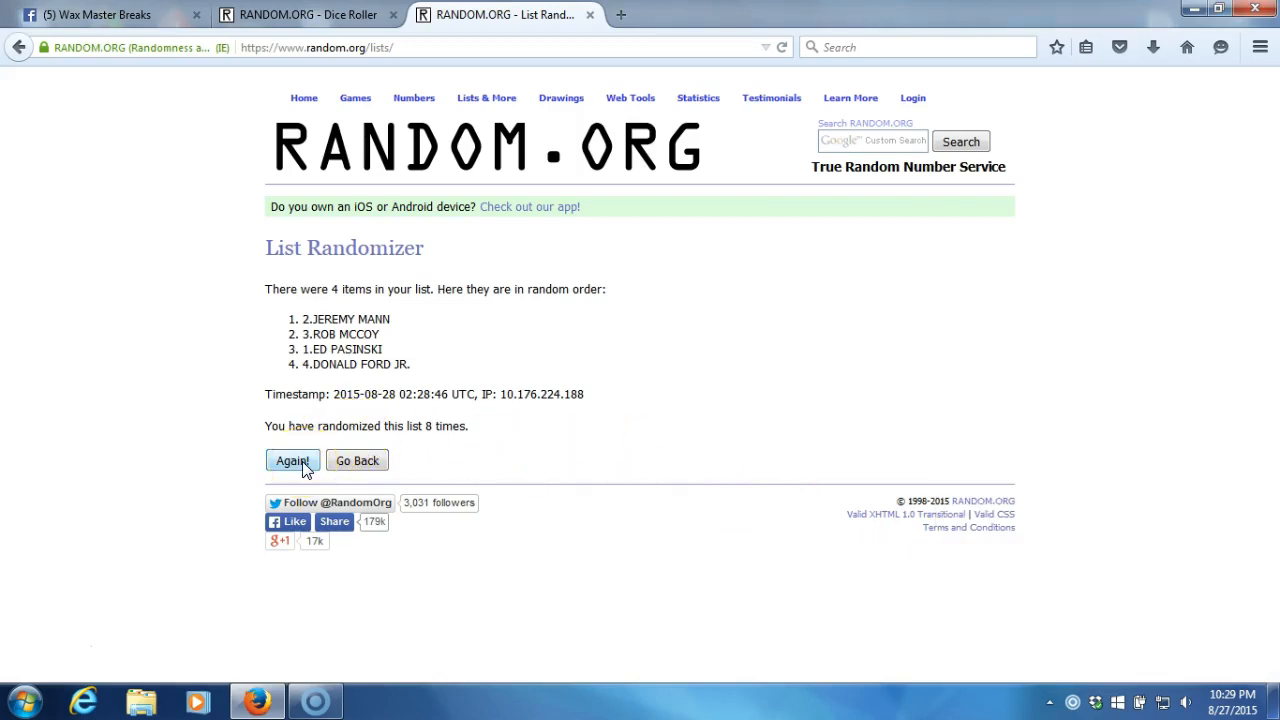
Shuffle a ninth time, recheck the dice total of nine, and highlight the '9 times' count
{"action": "left_click", "coordinate": [302, 468]}
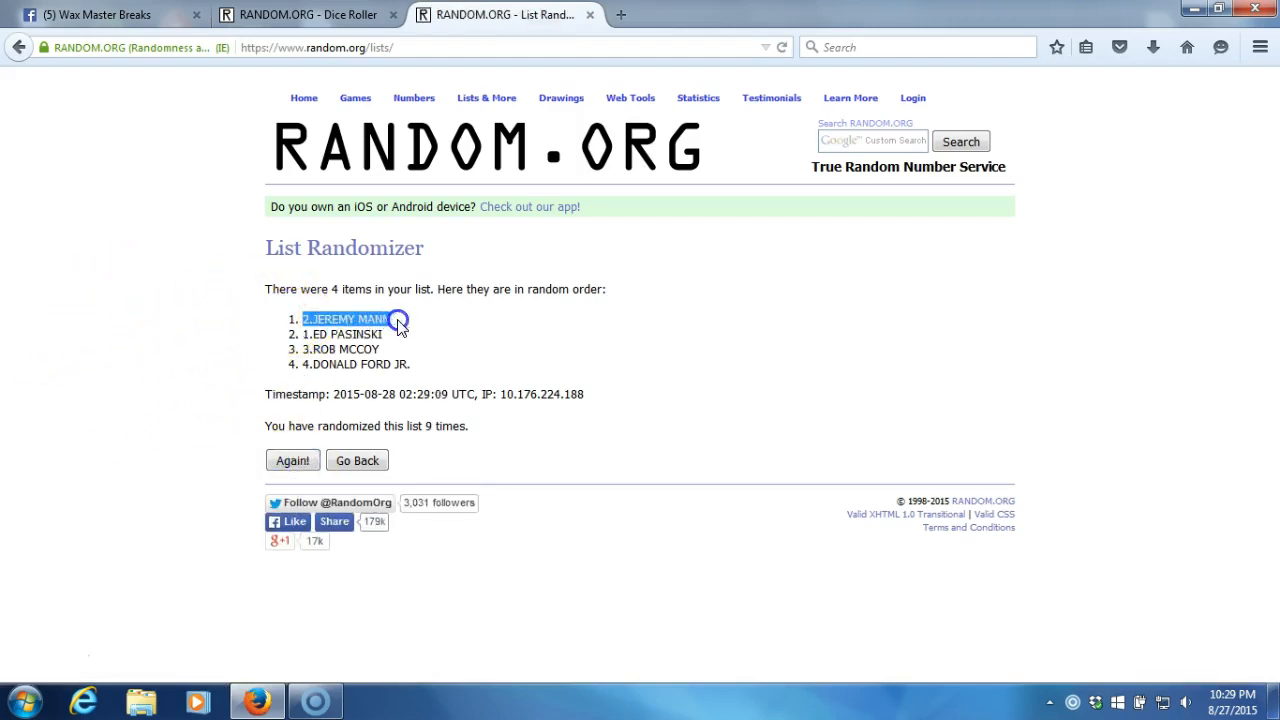
{"action": "left_click", "coordinate": [320, 14]}
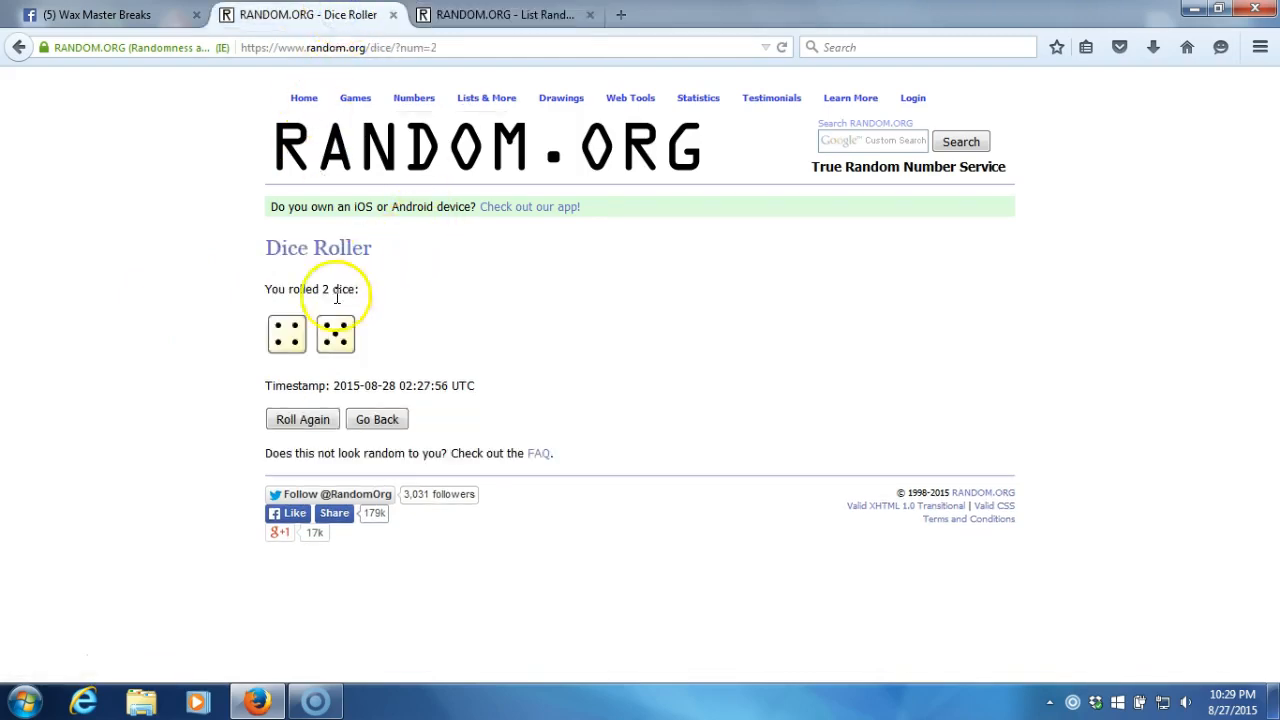
{"action": "left_click", "coordinate": [511, 14]}
{"action": "left_click_drag", "start_coordinate": [410, 426], "coordinate": [502, 432]}
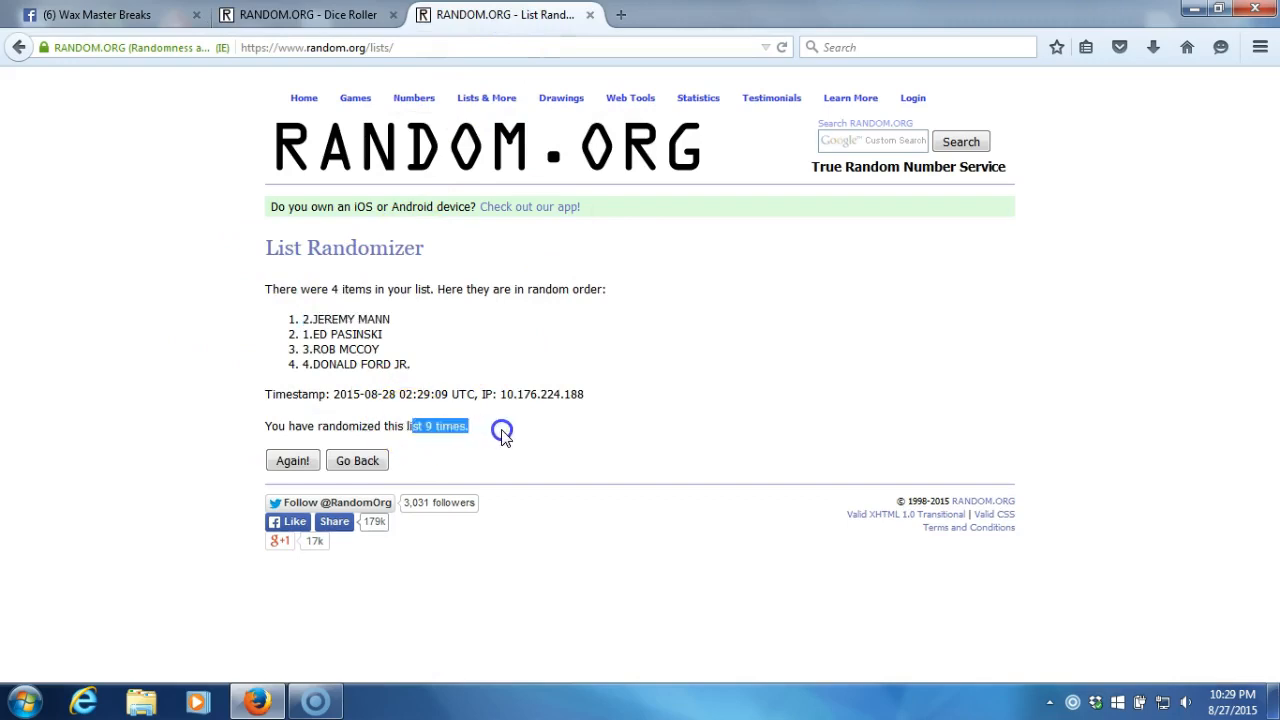